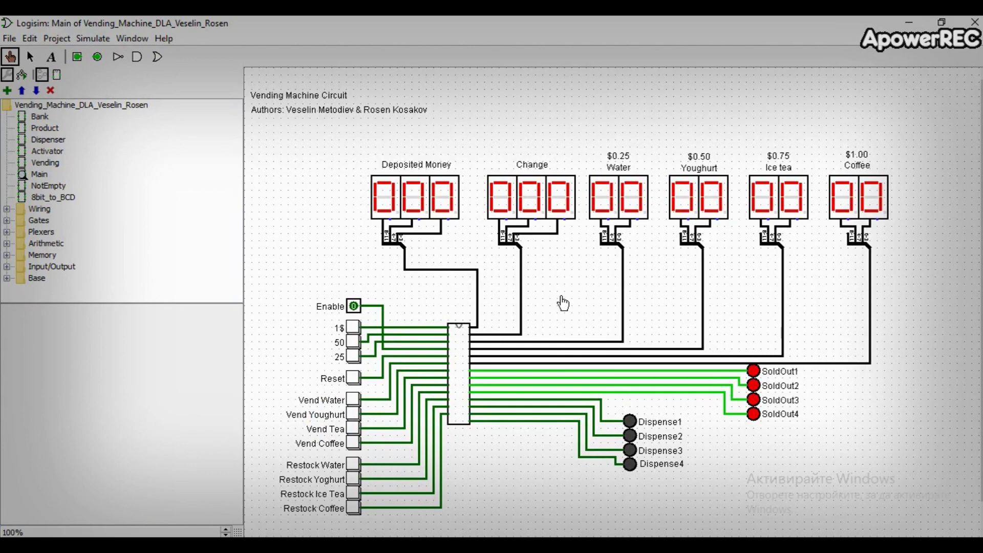
# Step: Restock Water, Youghurt, Ice tea and Coffee to 50, then turn Enable on
pyautogui.click(357, 466)
pyautogui.click(357, 481)
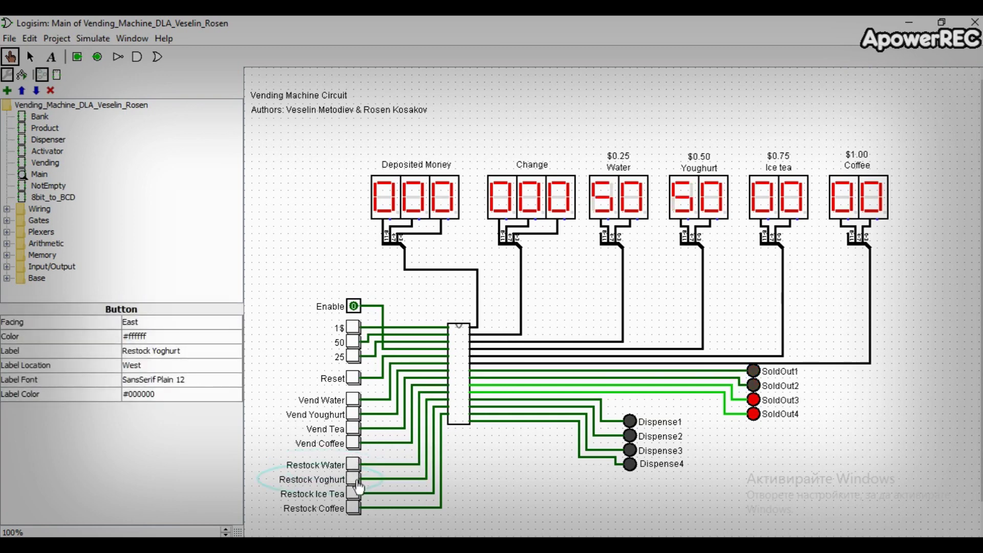
pyautogui.click(358, 494)
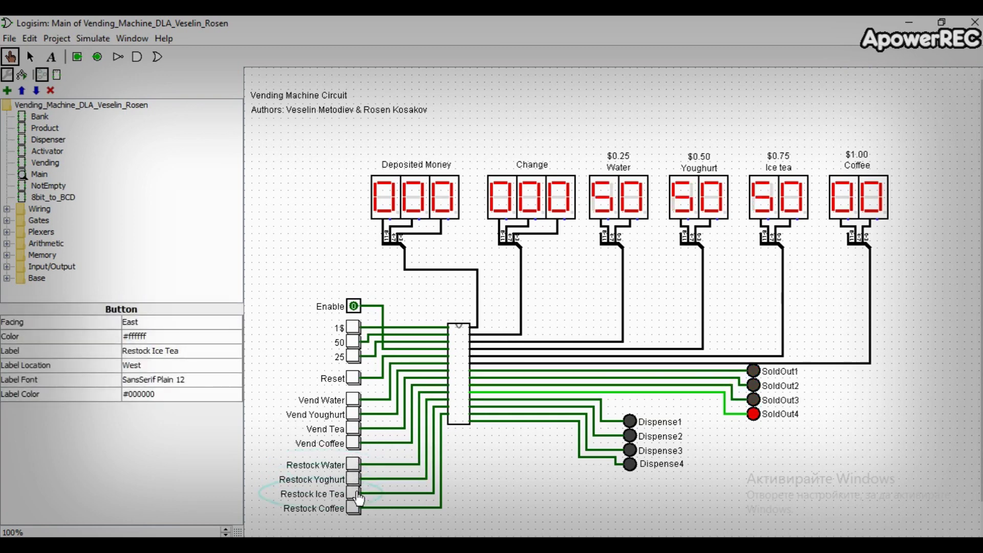
pyautogui.click(358, 509)
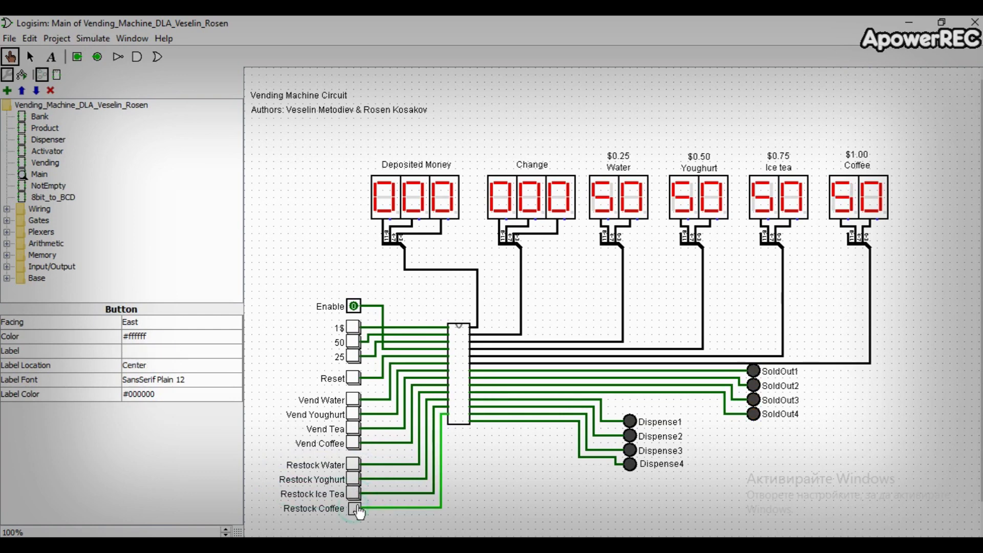
pyautogui.click(356, 308)
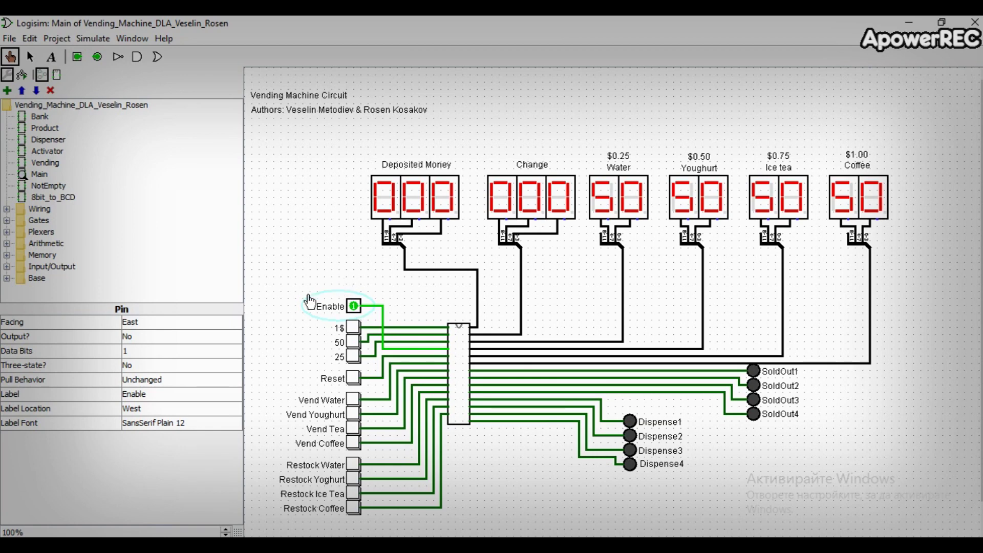
# Step: Buy a water with a $1 deposit (Change 075, Water 49), then open the Bank subcircuit
pyautogui.click(353, 330)
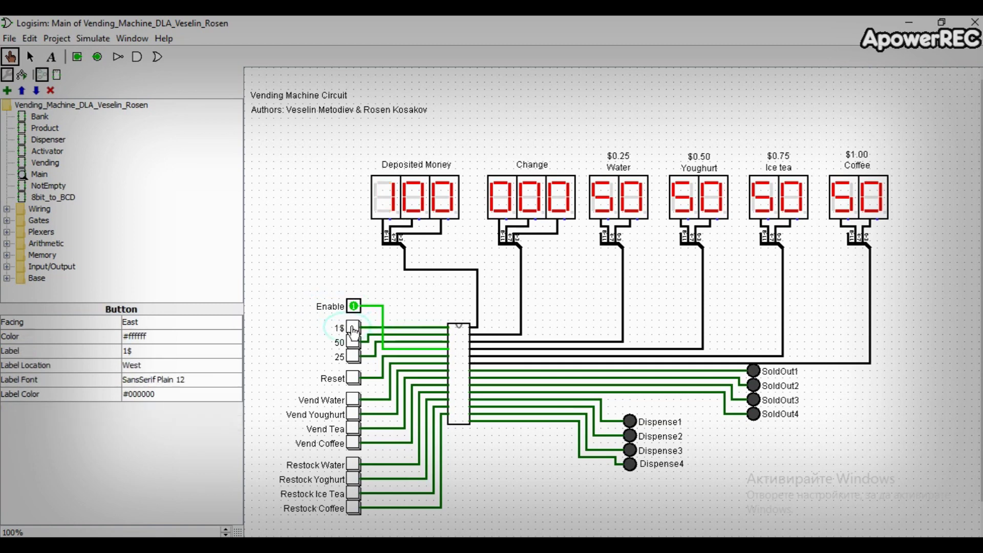
pyautogui.click(353, 400)
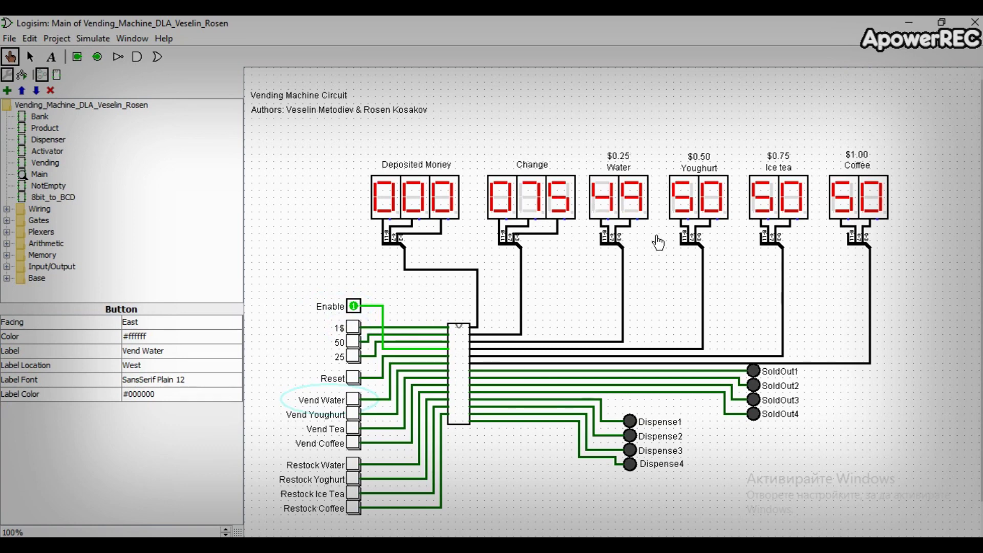
pyautogui.hotkey('ctrl', '2')
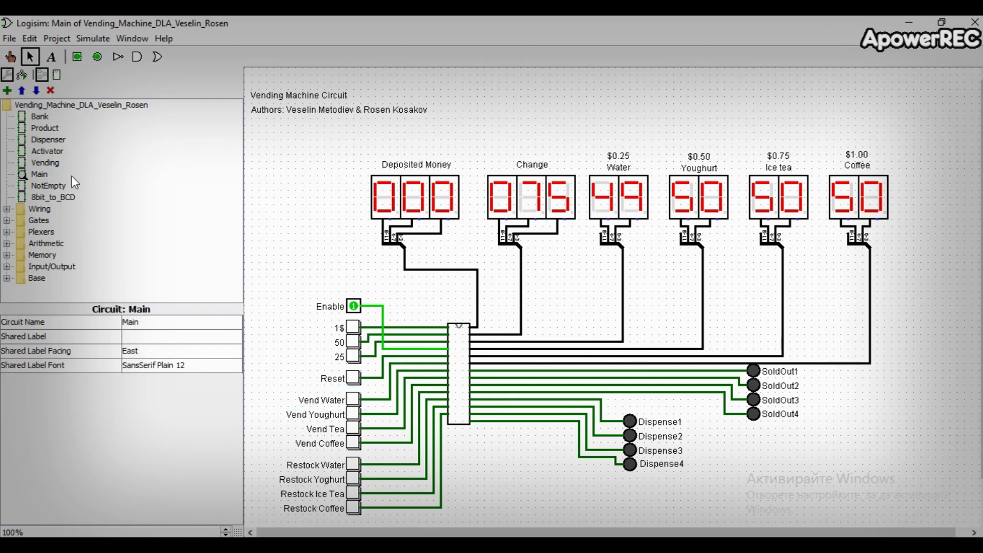
pyautogui.doubleClick(39, 119)
# Step: Enable the Bank and insert a 25-cent coin, storing 19
pyautogui.click(11, 57)
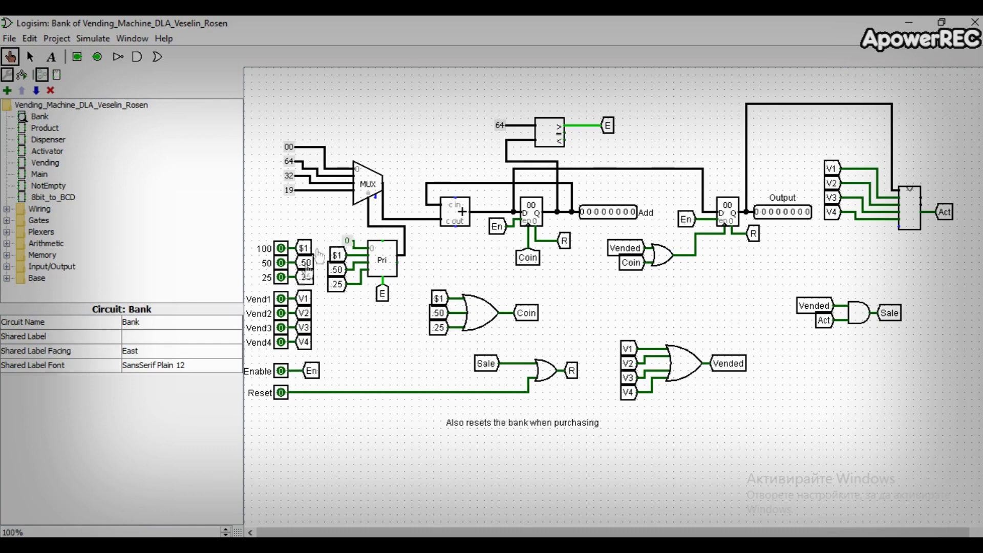
pyautogui.click(282, 281)
pyautogui.click(282, 279)
pyautogui.click(282, 279)
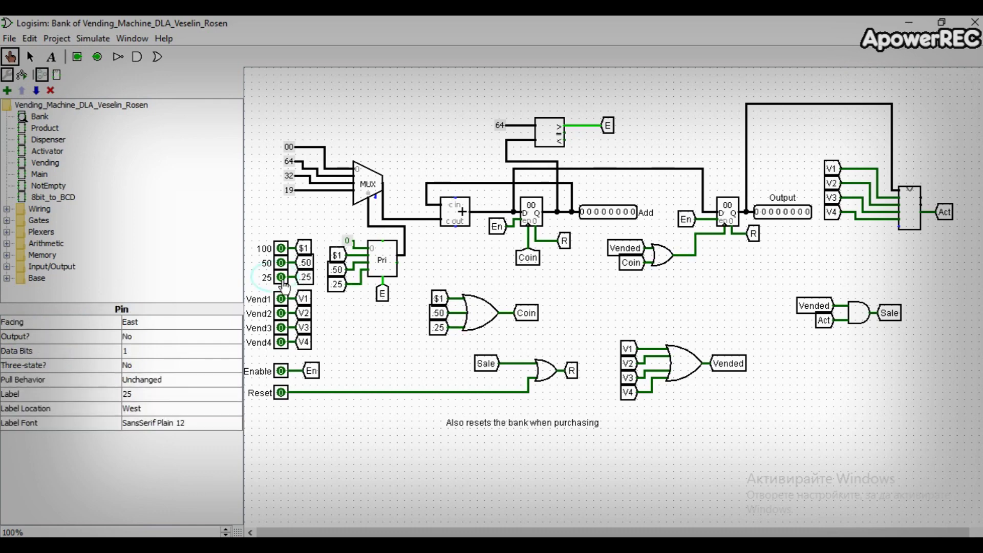
pyautogui.click(281, 371)
pyautogui.click(281, 278)
pyautogui.click(282, 278)
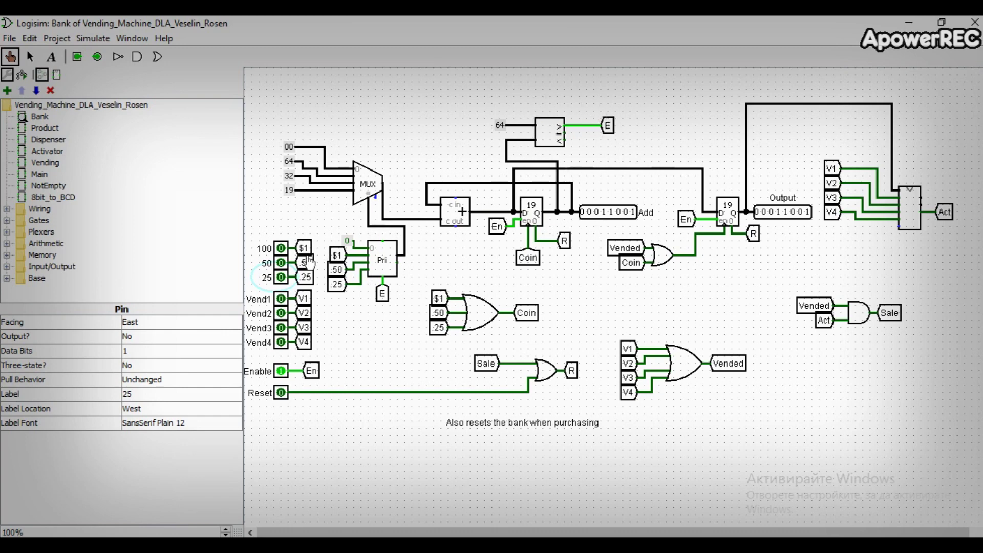
# Step: Add two 50-cent coins to reach 7d, then pulse Vend1 to clear the registers to 00
pyautogui.click(283, 264)
pyautogui.click(283, 263)
pyautogui.click(285, 263)
pyautogui.click(285, 264)
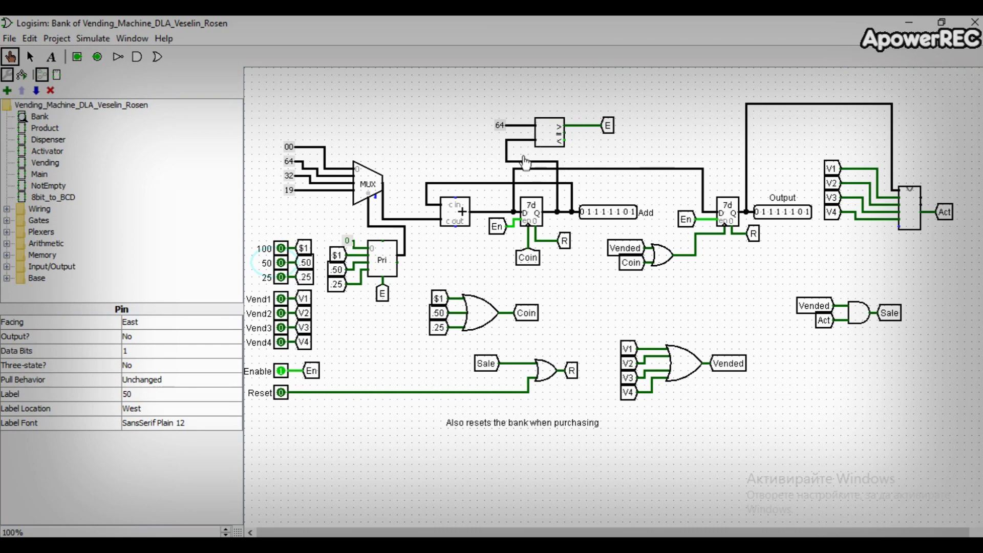
pyautogui.click(283, 302)
pyautogui.click(283, 302)
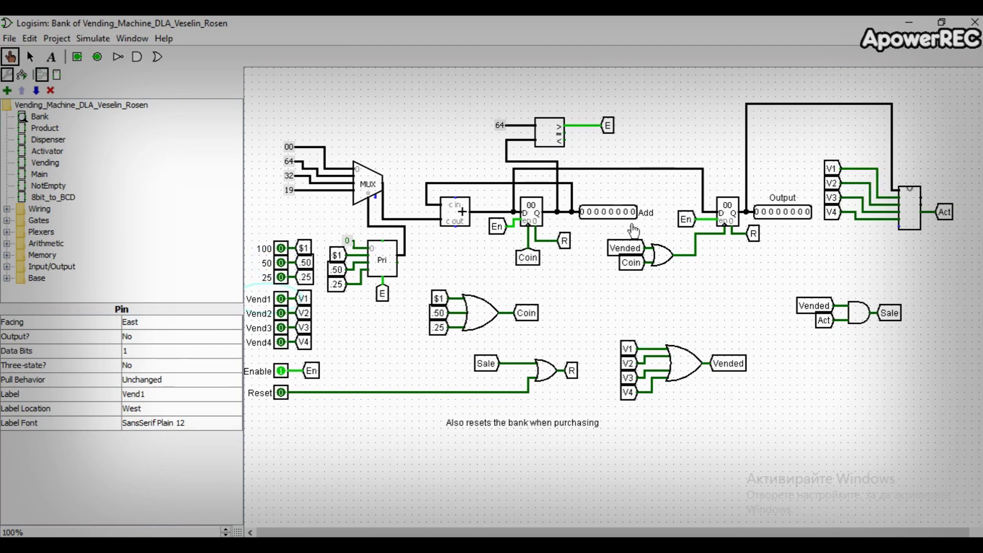
pyautogui.click(30, 56)
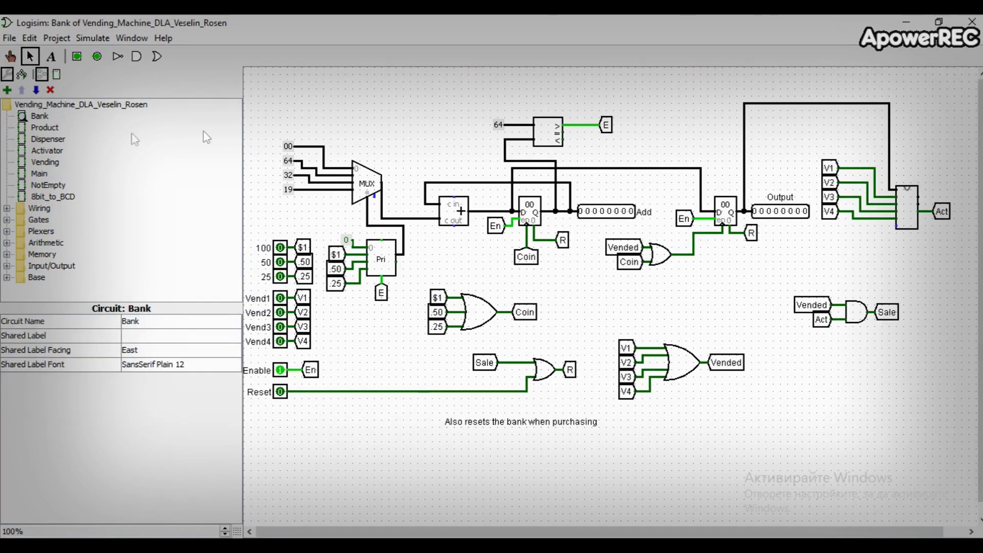
# Step: In the Product subcircuit, restock the counter to 32 and vend one item, dropping it to 31
pyautogui.doubleClick(55, 128)
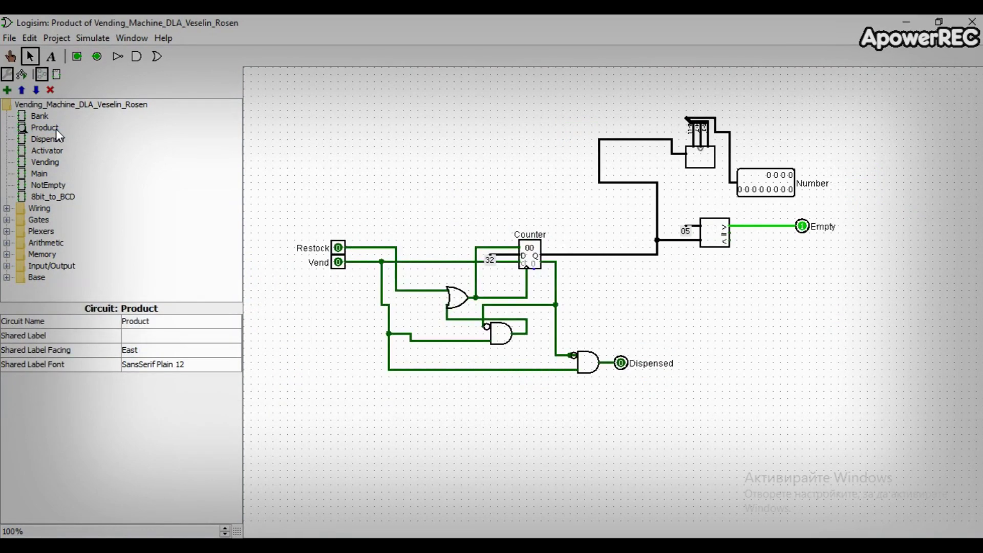
pyautogui.click(9, 58)
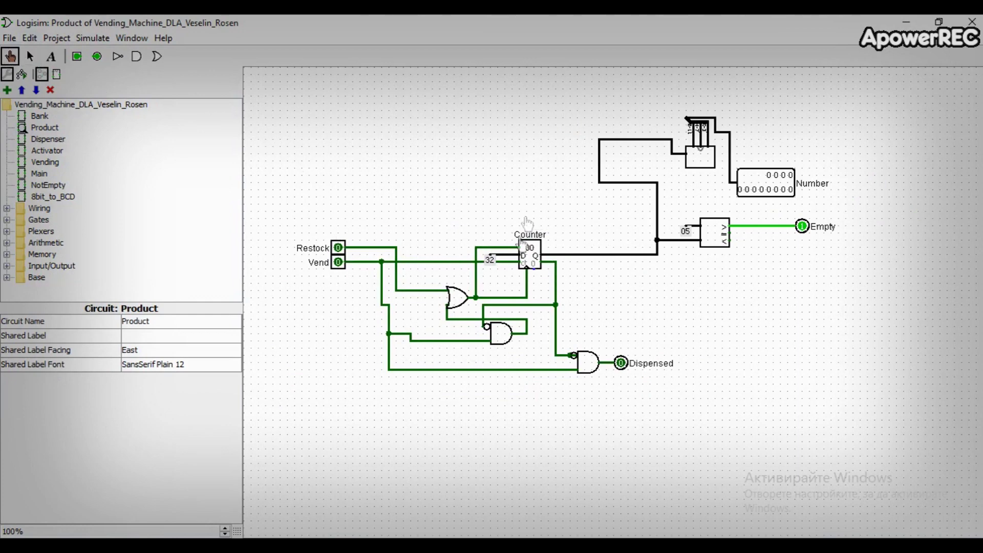
pyautogui.click(345, 248)
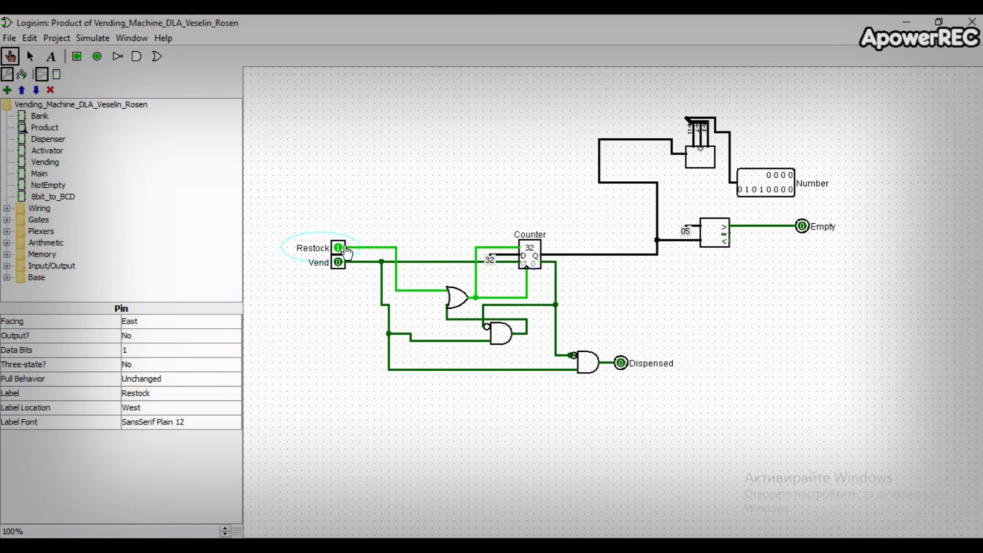
pyautogui.click(345, 249)
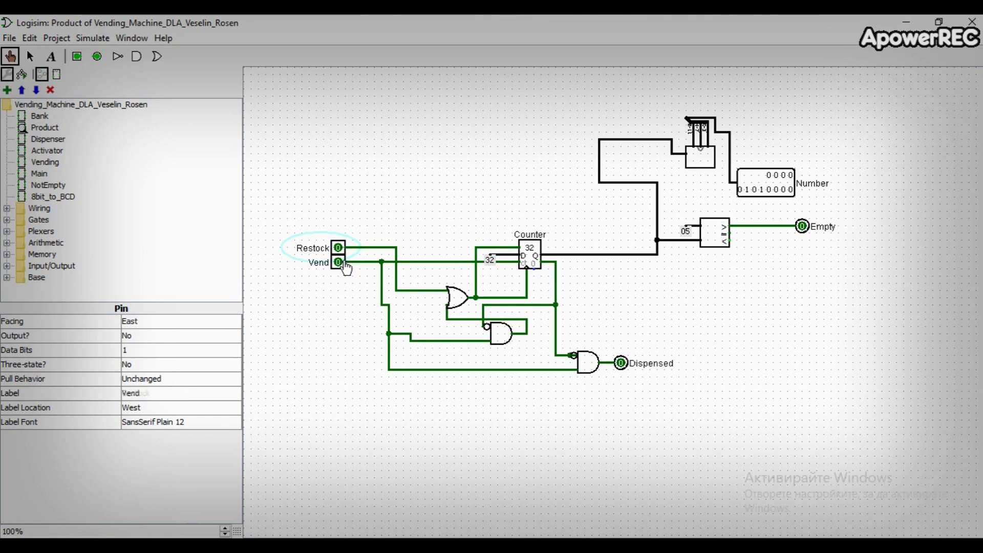
pyautogui.click(339, 262)
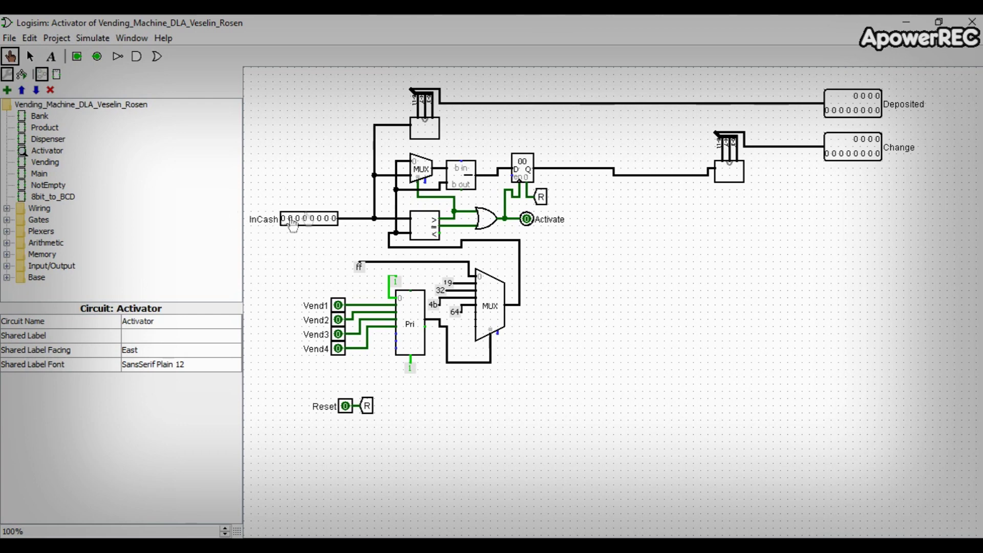
# Step: Set the Activator's InCash input to 01110000
pyautogui.click(310, 225)
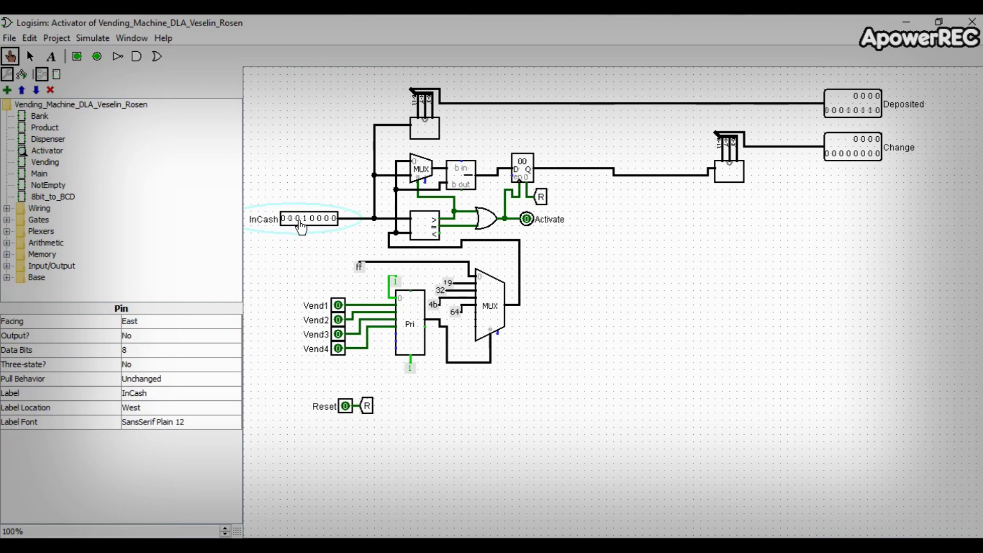
pyautogui.click(298, 219)
pyautogui.click(291, 219)
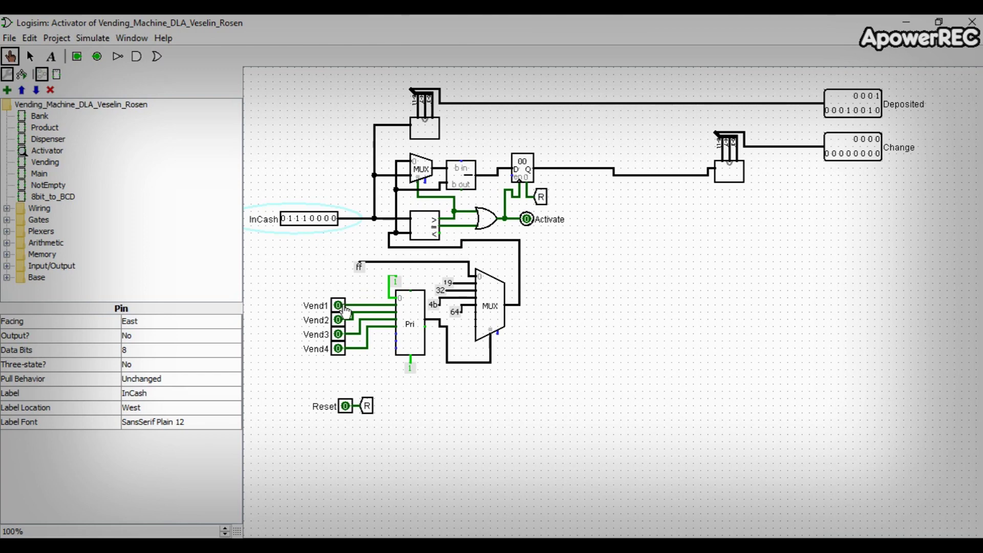
# Step: Pulse Vend1 through Vend4, dropping the register to 57 then 25, and turn Vend1 on again
pyautogui.click(342, 308)
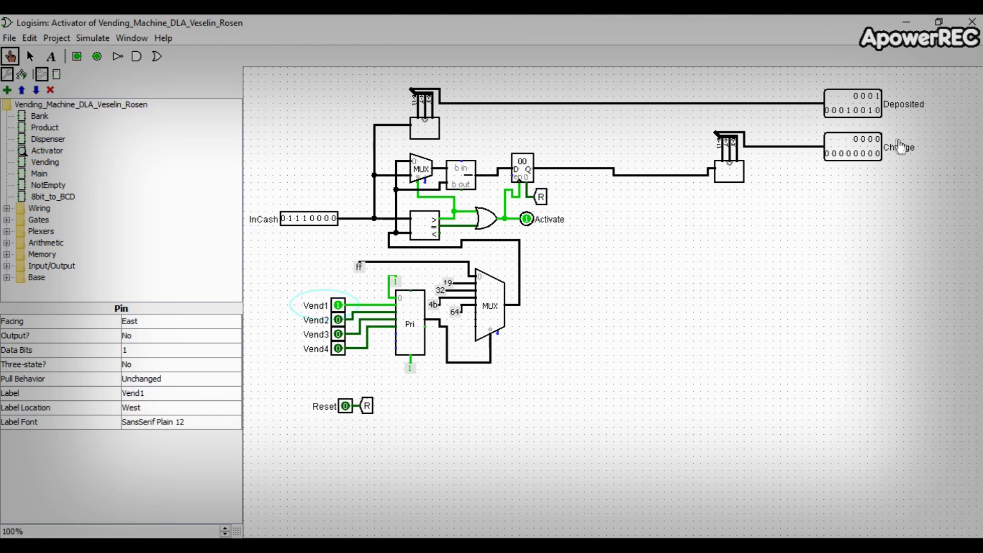
pyautogui.click(345, 309)
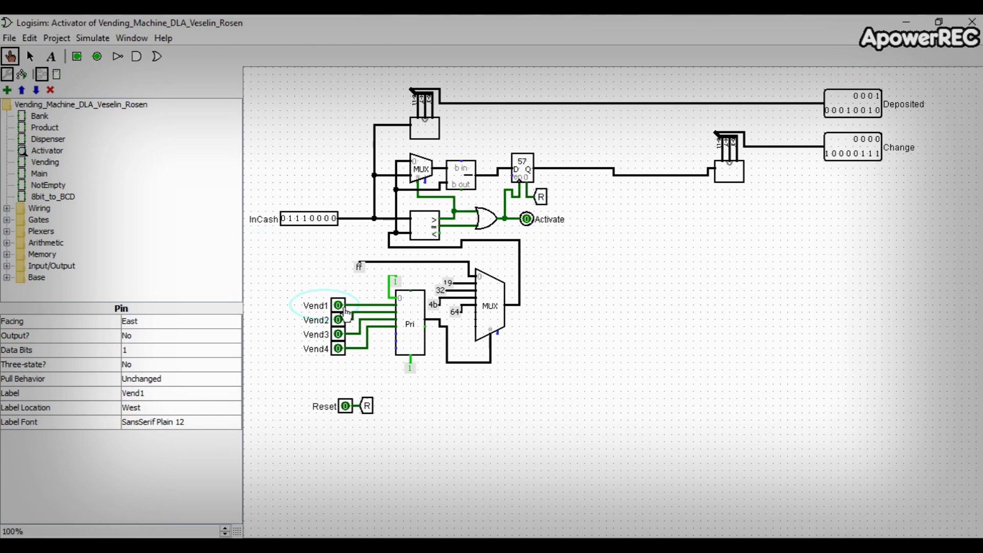
pyautogui.click(345, 322)
pyautogui.click(346, 324)
pyautogui.click(347, 323)
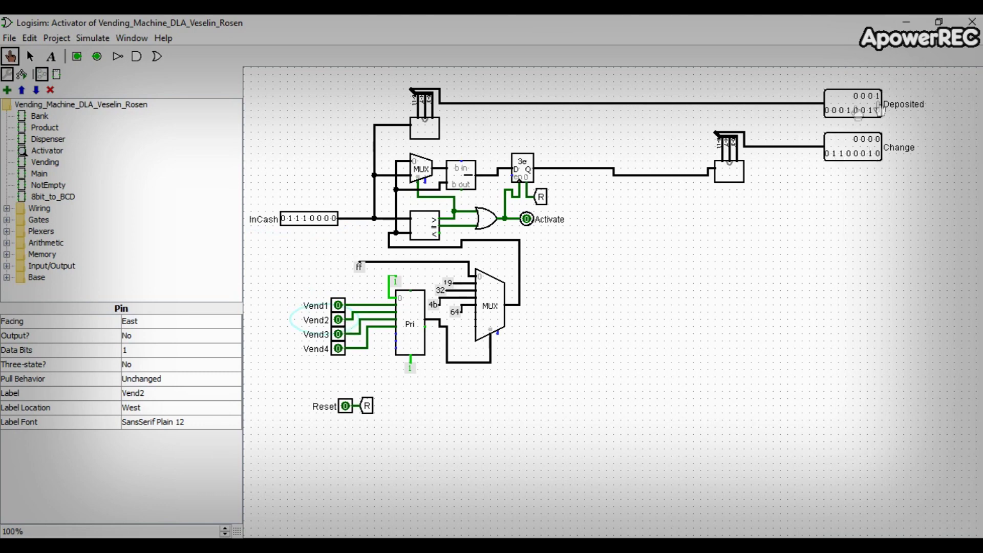
pyautogui.click(339, 335)
pyautogui.click(340, 336)
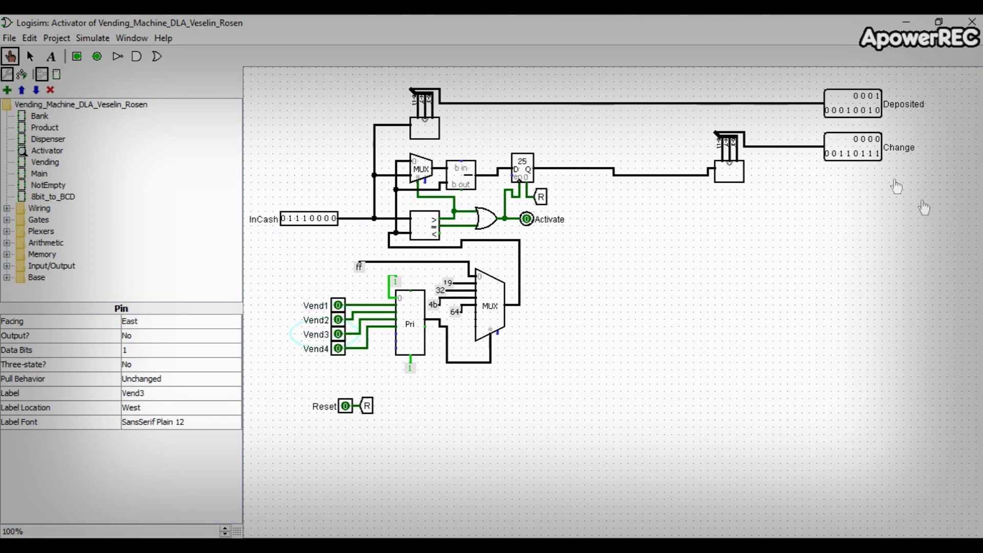
pyautogui.click(338, 349)
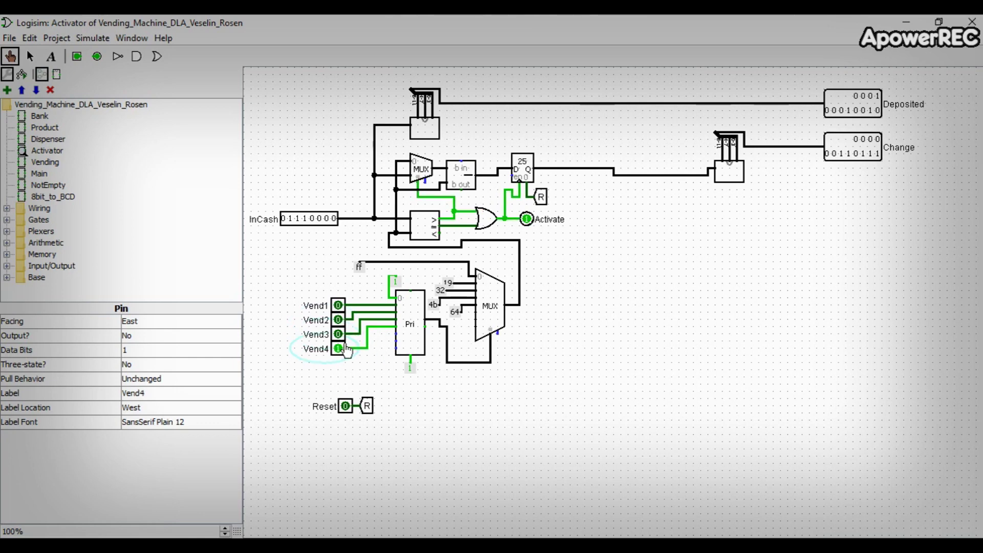
pyautogui.click(338, 349)
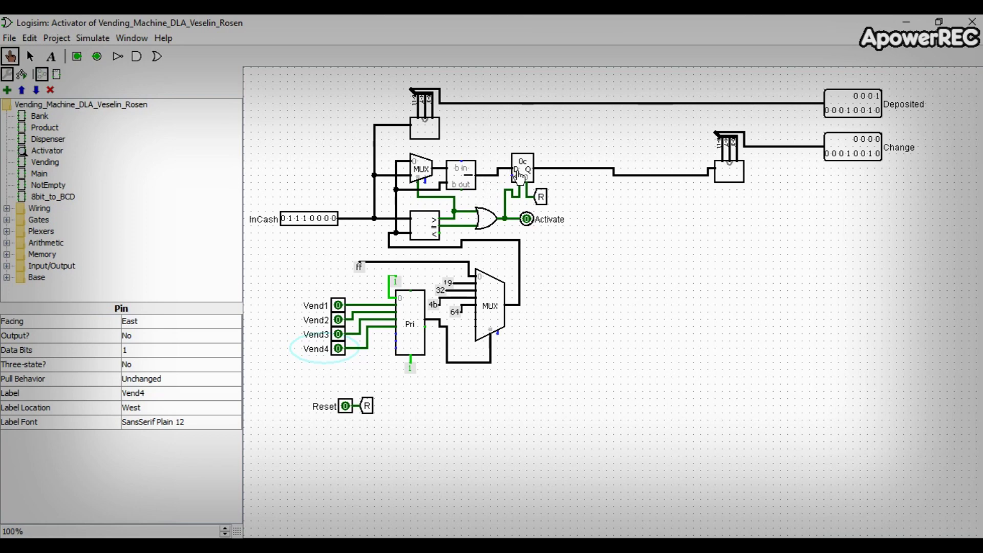
pyautogui.click(346, 309)
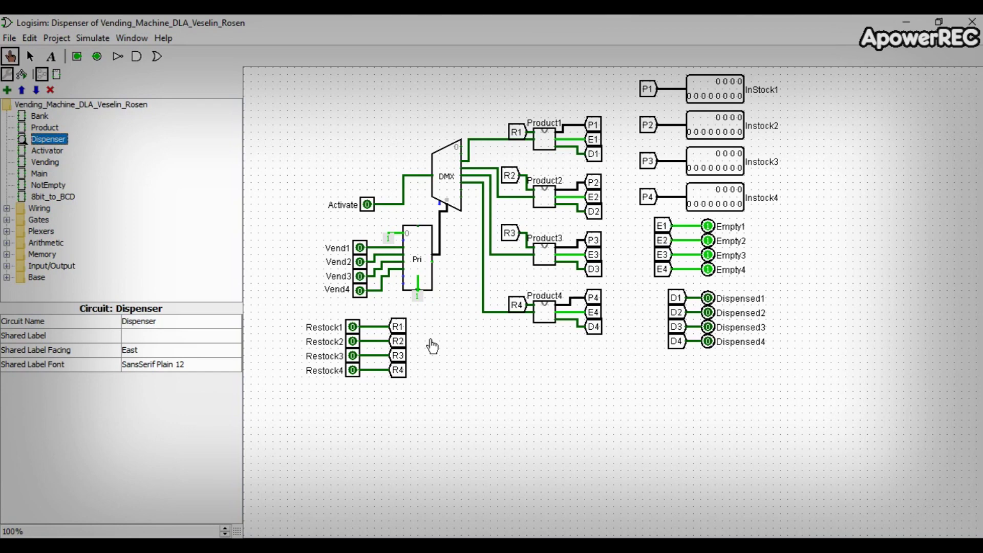
# Step: Set the Dispenser's Activate input to 1
pyautogui.click(369, 206)
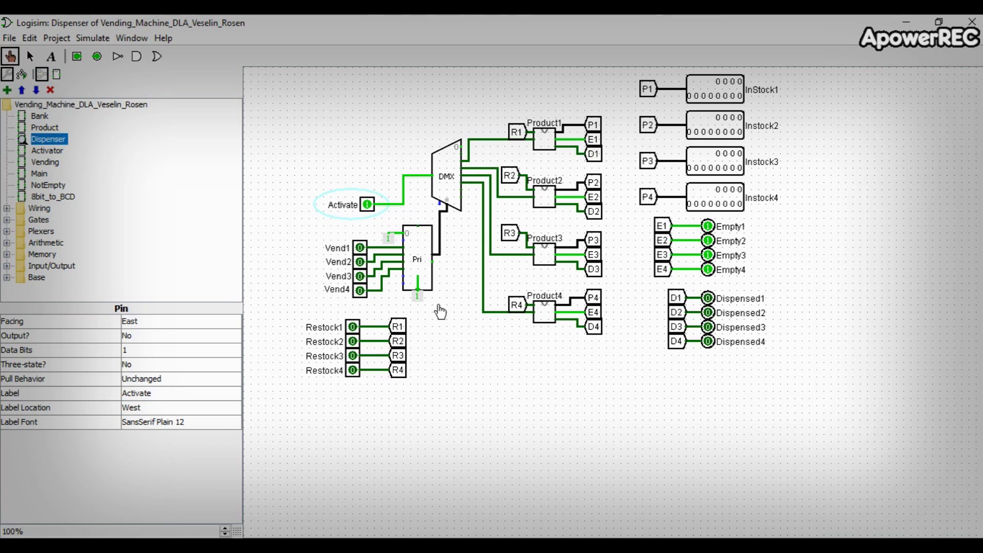
# Step: Turn on Restock1–Restock4 so every counter reads 01010000, then turn on Vend1 and Vend2
pyautogui.click(362, 329)
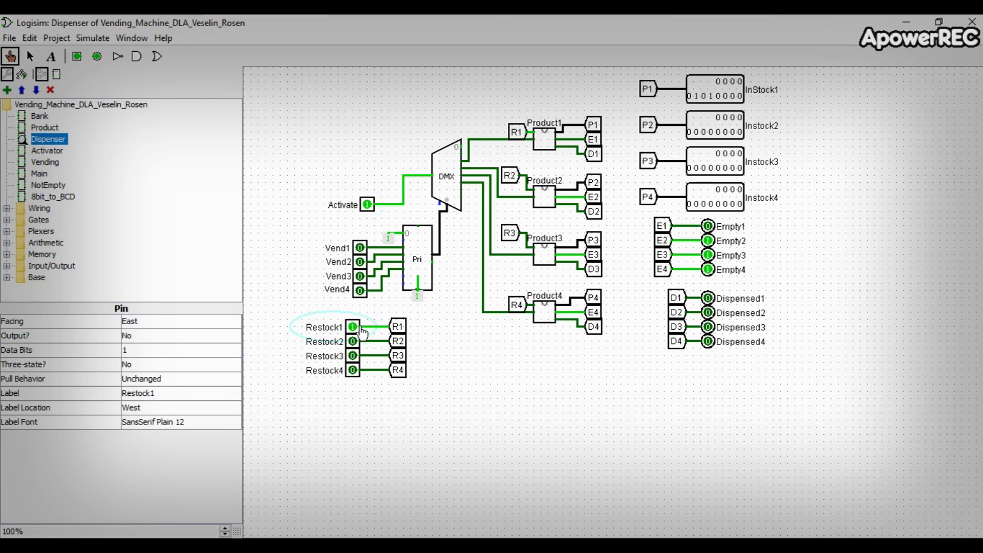
pyautogui.click(362, 342)
pyautogui.click(362, 356)
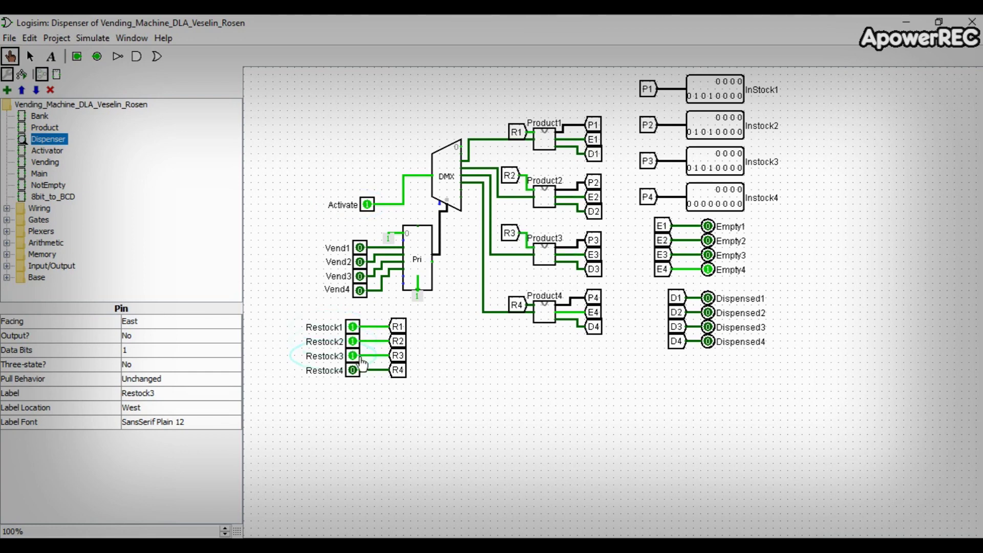
pyautogui.click(362, 371)
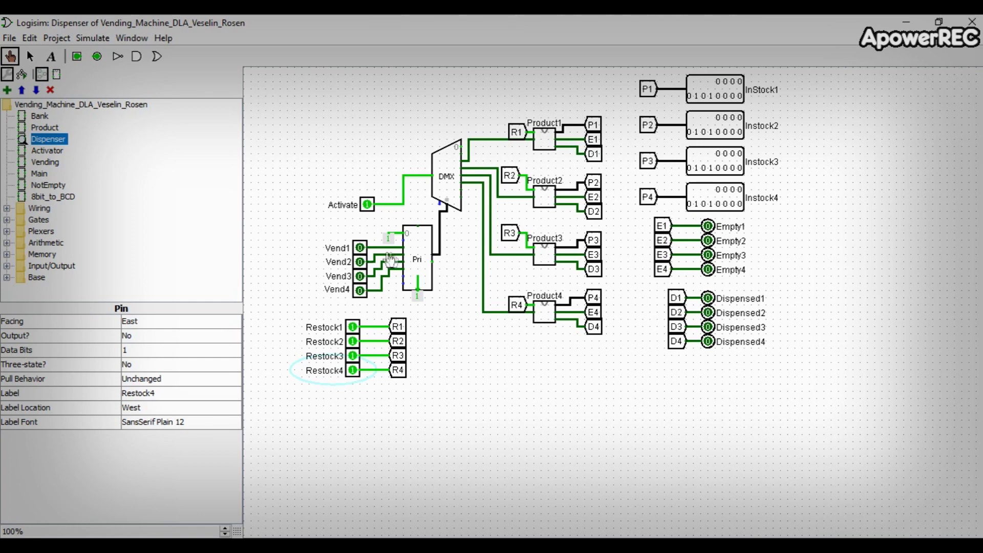
pyautogui.click(361, 250)
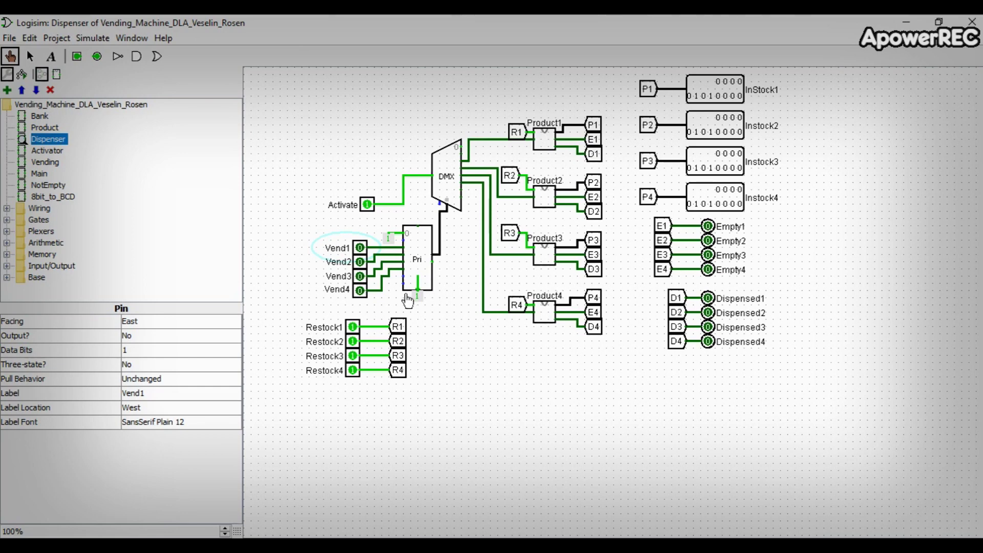
pyautogui.click(360, 262)
# Step: Switch the Dispenser's Vend2 input back off
pyautogui.click(361, 262)
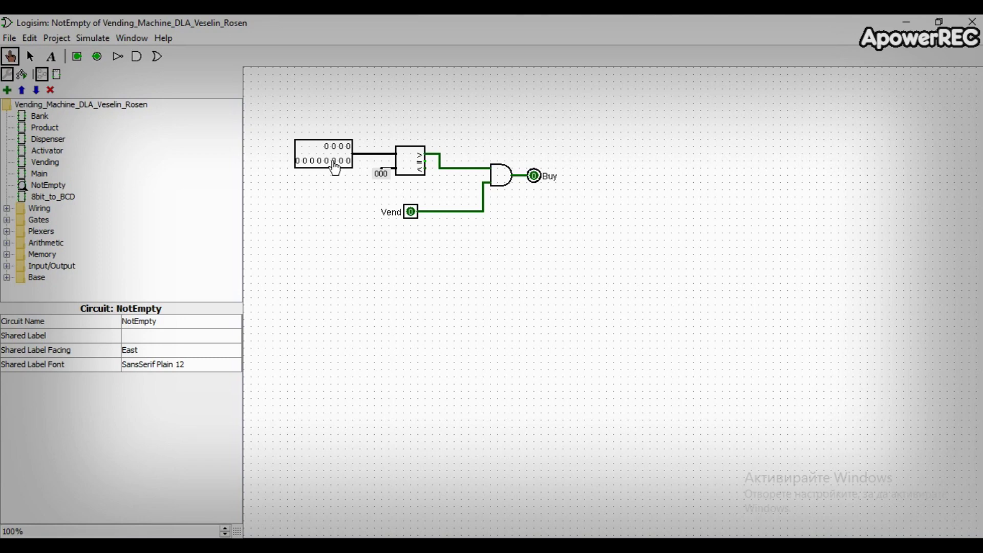
# Step: Toggle a bit of NotEmpty's 12-bit stock input with Vend at 1, switching Buy on and off
pyautogui.click(327, 162)
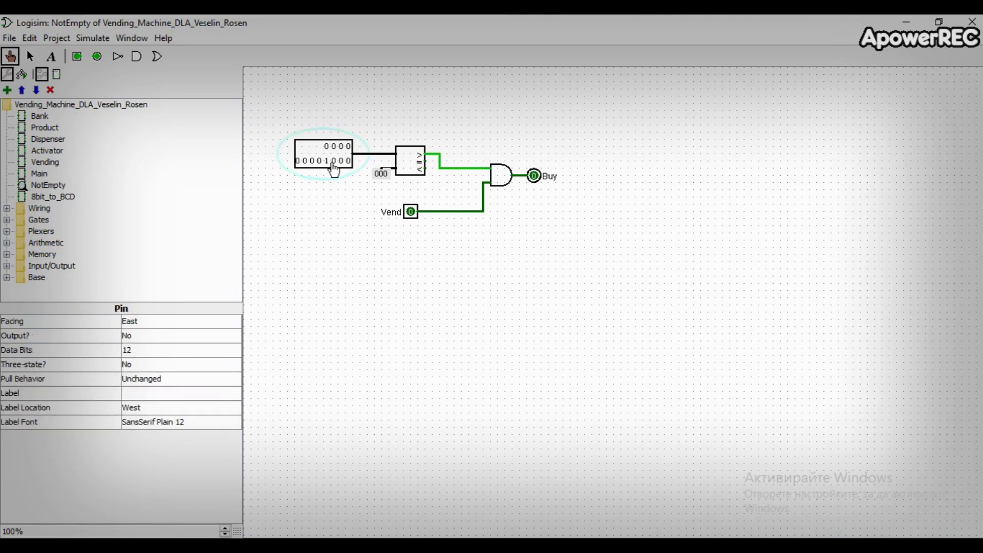
pyautogui.click(328, 162)
pyautogui.click(328, 161)
pyautogui.click(331, 163)
pyautogui.click(411, 212)
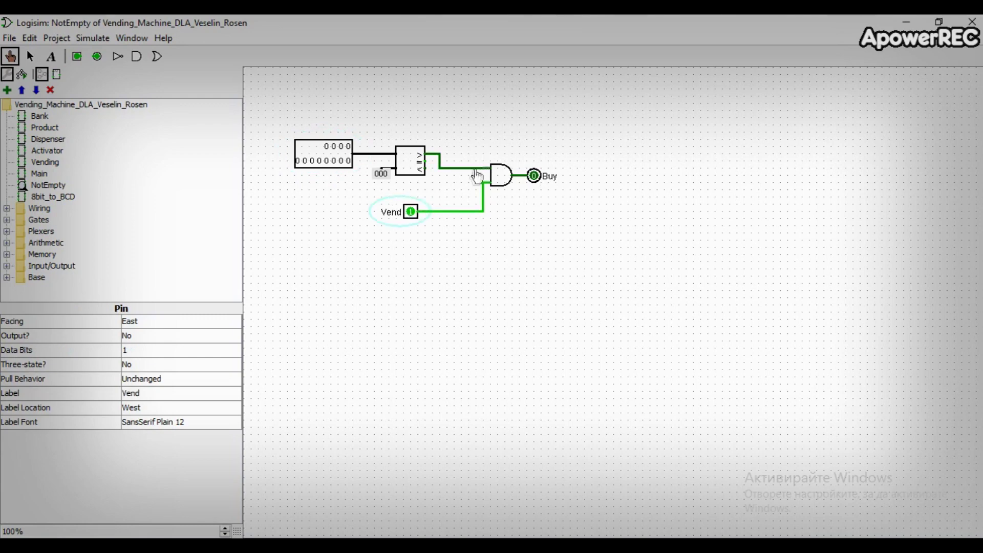
pyautogui.click(342, 163)
pyautogui.click(342, 163)
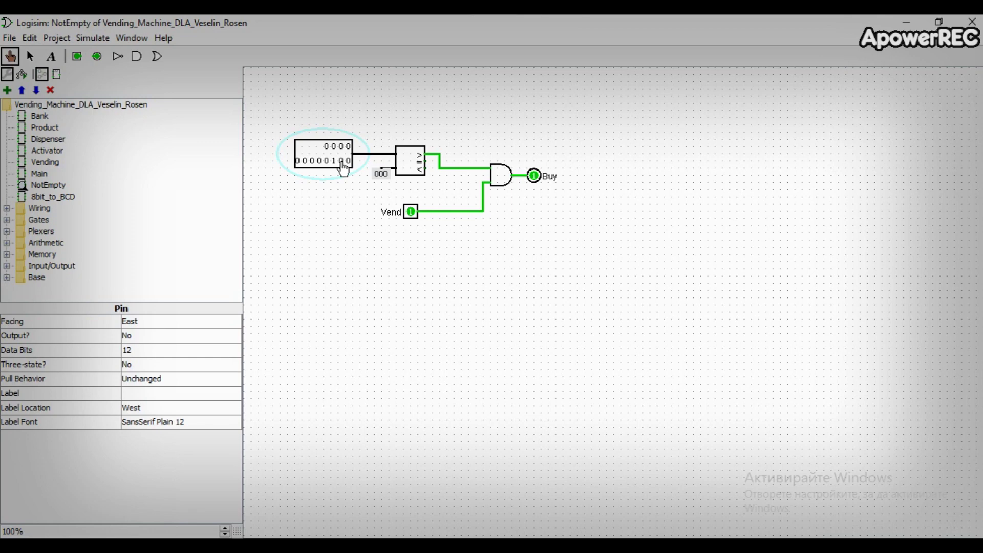
pyautogui.click(342, 163)
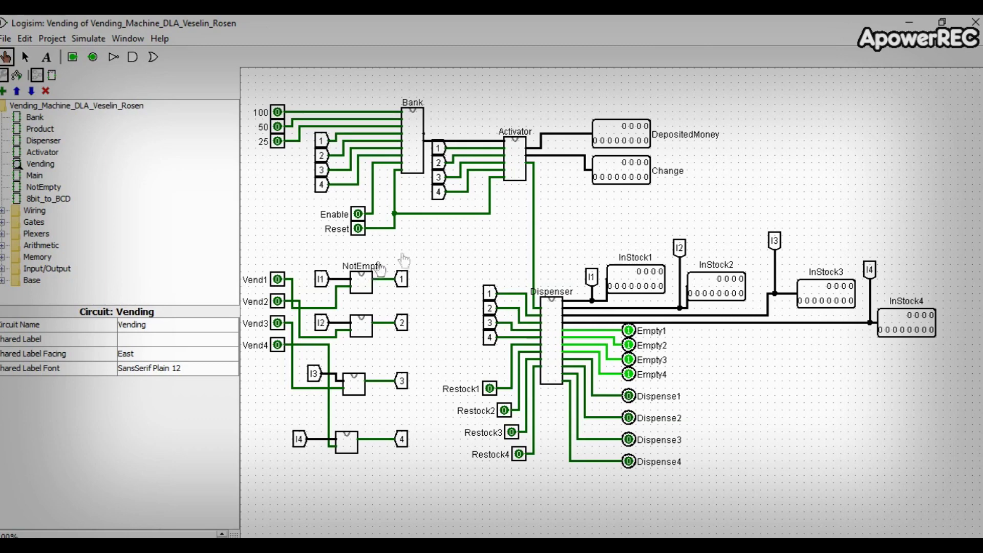
# Step: Enable the Vending circuit, deposit 100, and pulse Restock1 and Restock2
pyautogui.click(360, 215)
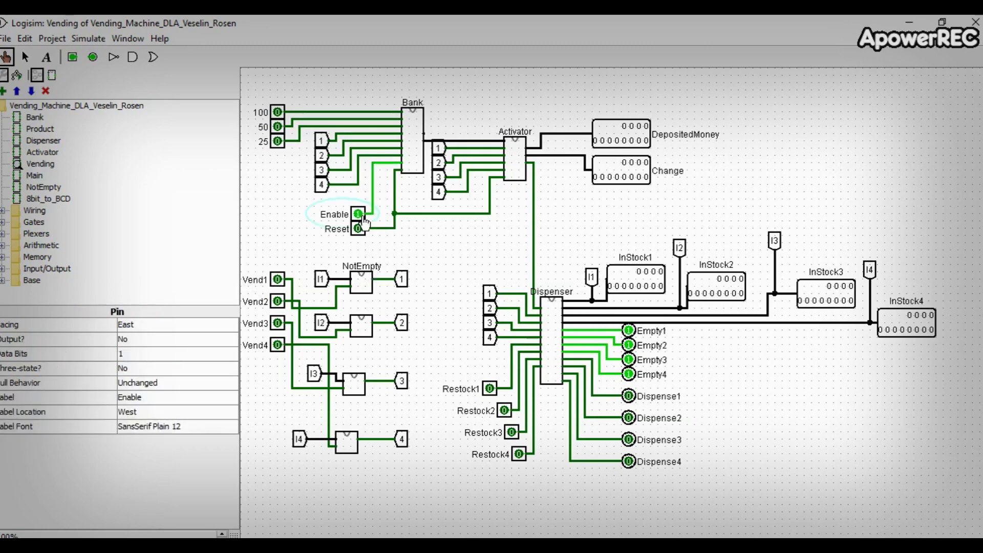
pyautogui.click(279, 114)
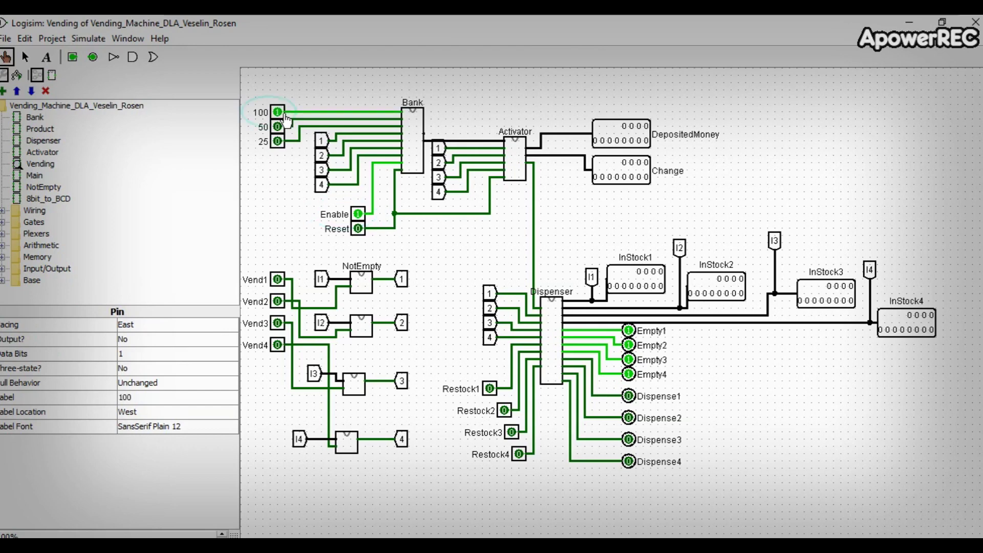
pyautogui.click(279, 114)
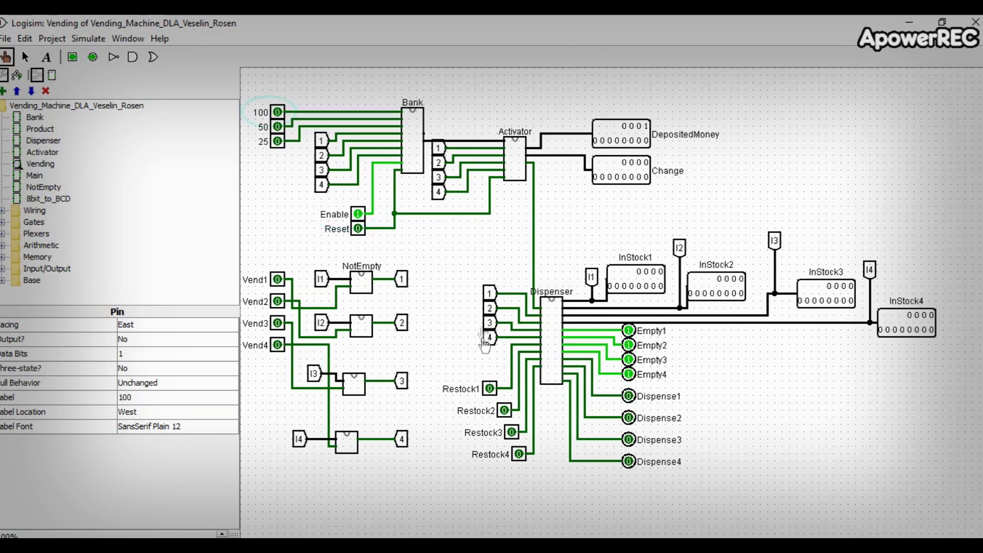
pyautogui.click(493, 390)
pyautogui.click(490, 390)
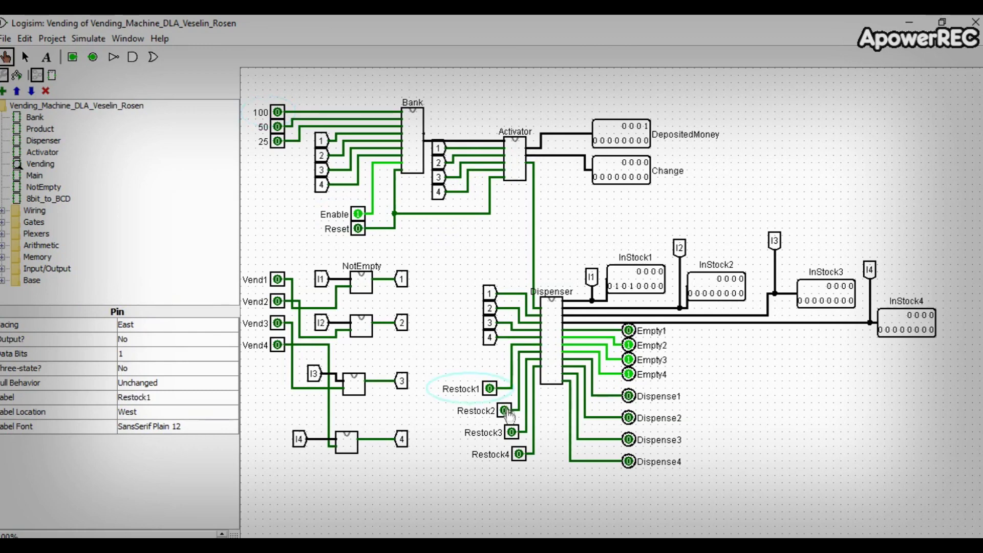
pyautogui.click(505, 411)
pyautogui.click(505, 411)
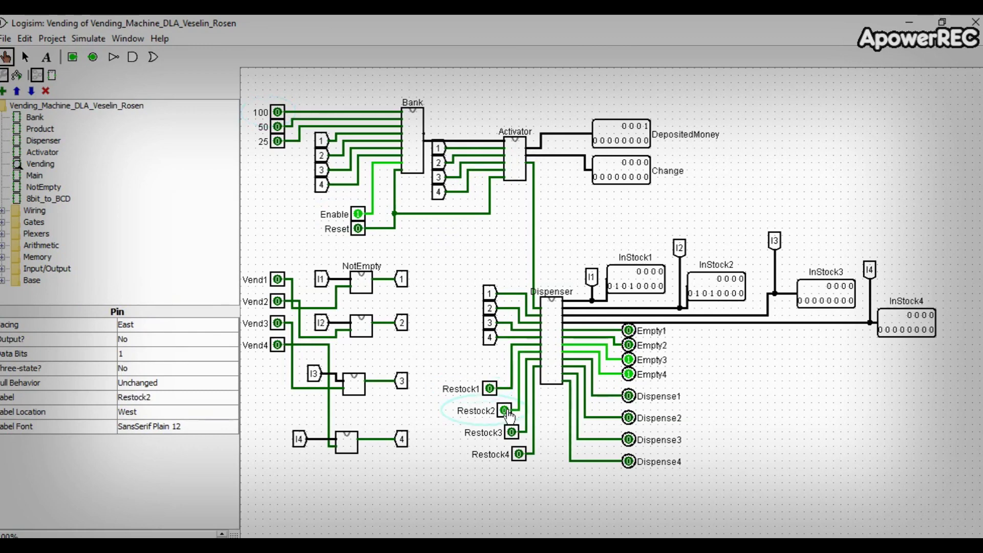
# Step: Pulse Vend1 and Vend2 to buy products 1 and 2, then return to Main
pyautogui.click(277, 281)
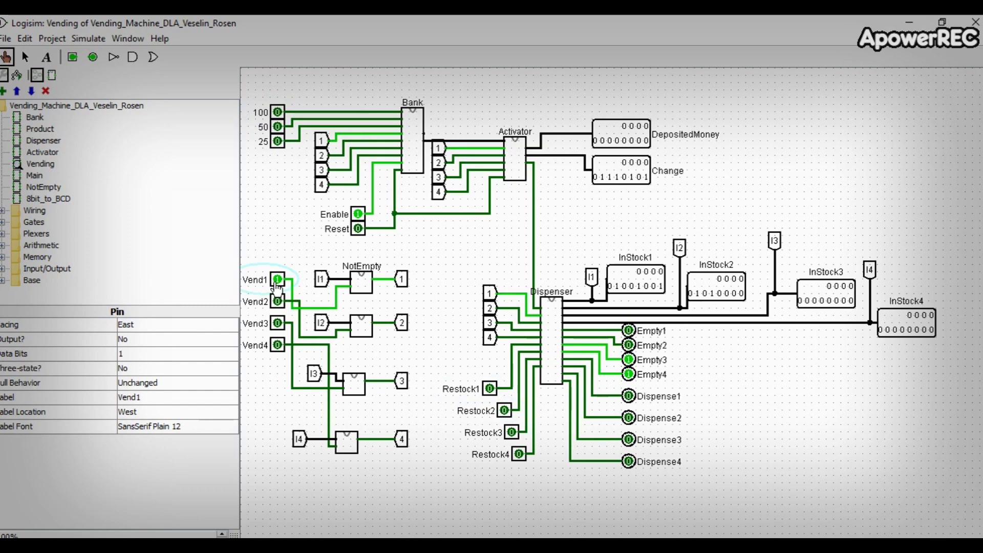
pyautogui.click(277, 280)
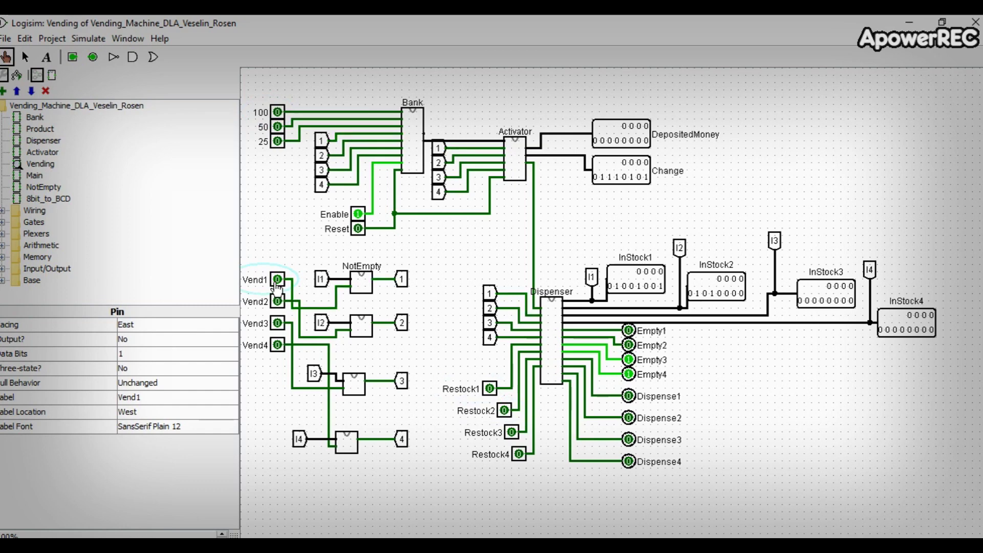
pyautogui.click(277, 301)
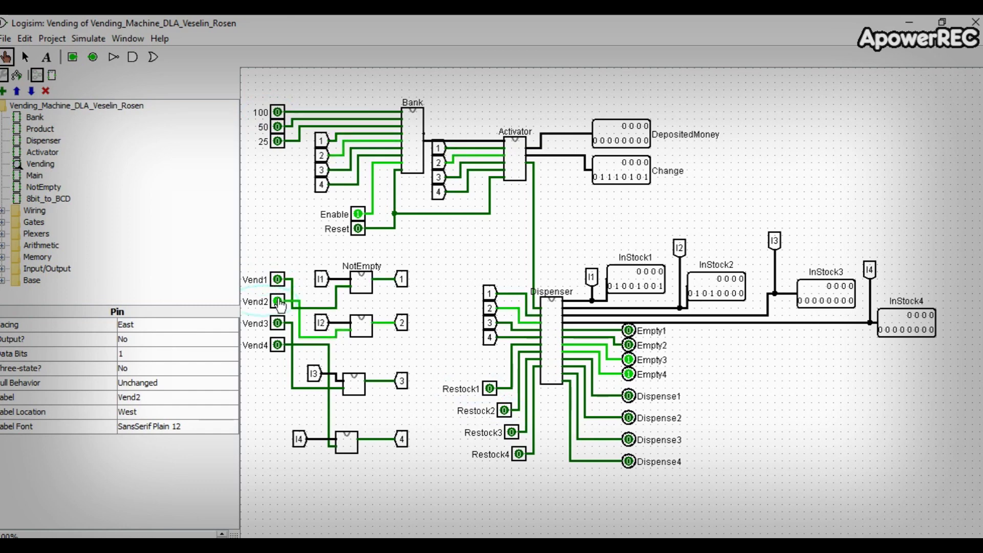
pyautogui.click(277, 301)
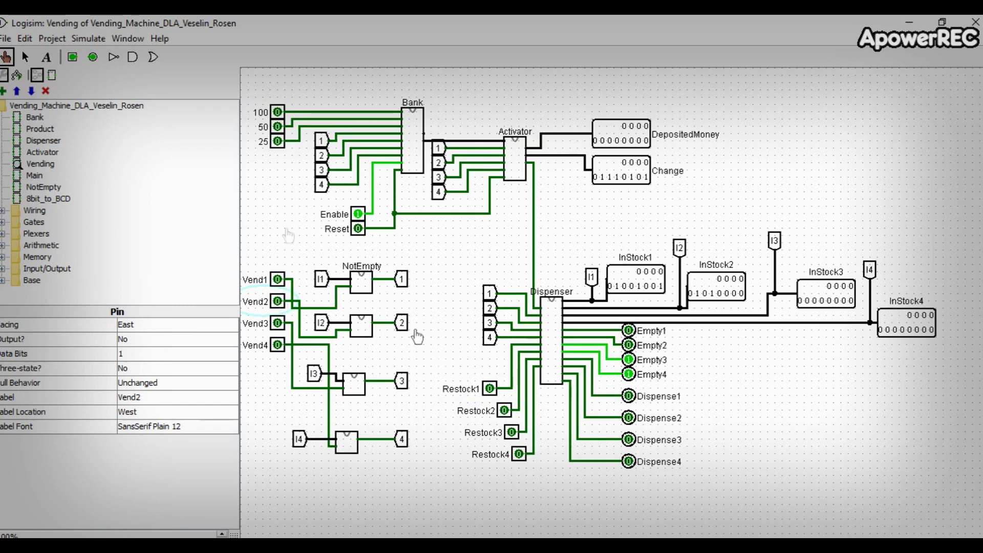
pyautogui.click(31, 176)
pyautogui.doubleClick(28, 179)
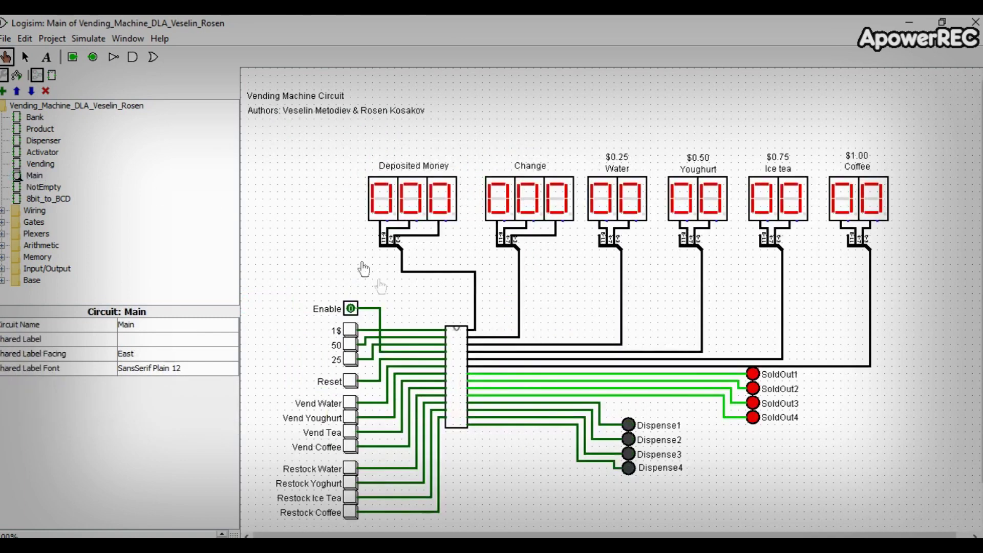